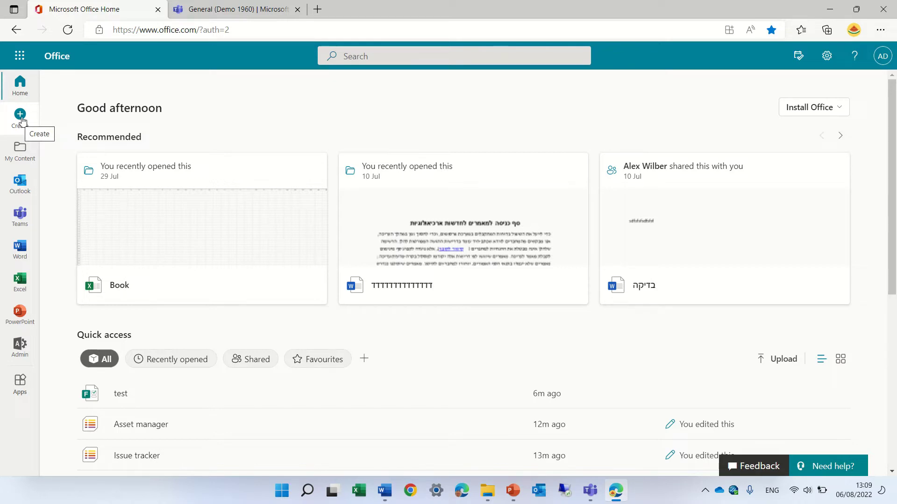
Start a new blank form from the office.com Create page.
{"action": "left_click", "coordinate": [22, 120]}
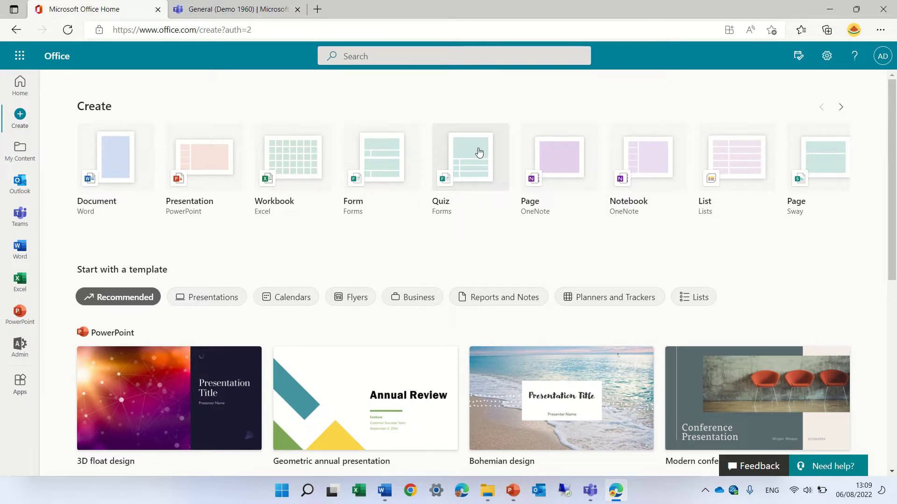
{"action": "left_click", "coordinate": [379, 153]}
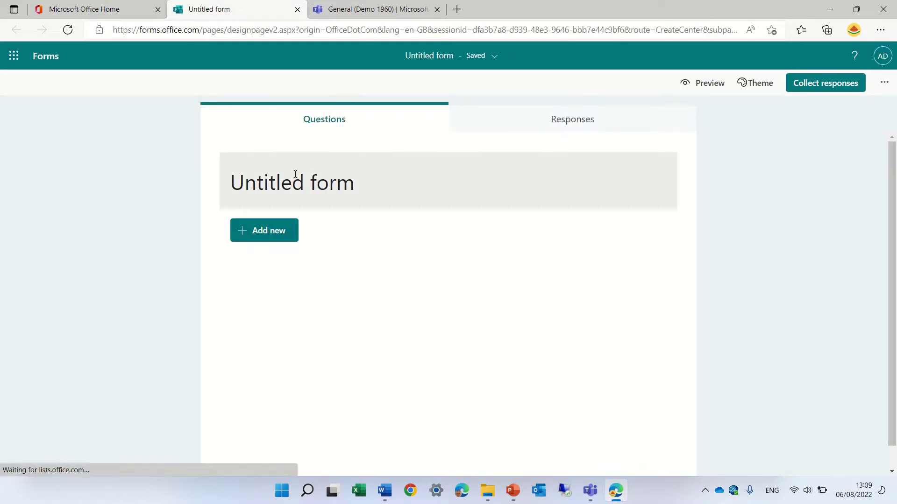
Select the 'Untitled form' title and reveal the Choice, Text, Rating and Date question types.
{"action": "left_click", "coordinate": [295, 174]}
{"action": "left_click", "coordinate": [260, 241]}
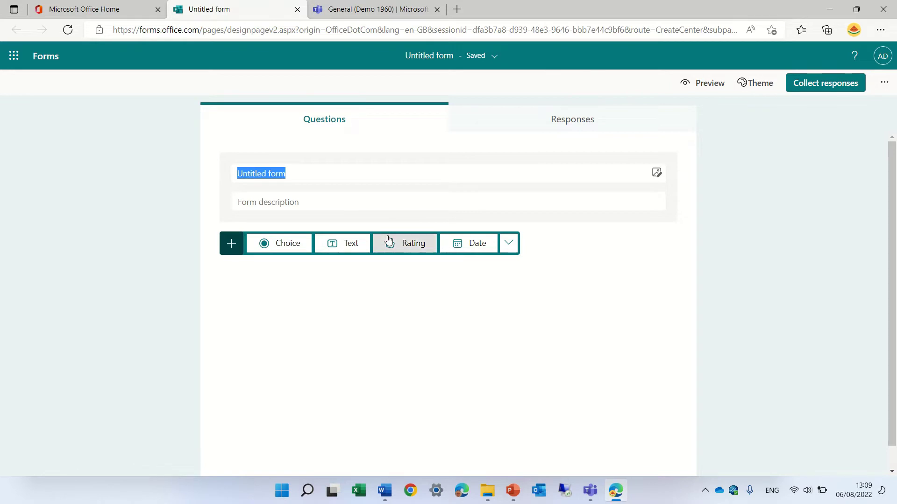
Search All apps in the Office app launcher for 'form' and launch Microsoft Forms.
{"action": "left_click", "coordinate": [115, 12]}
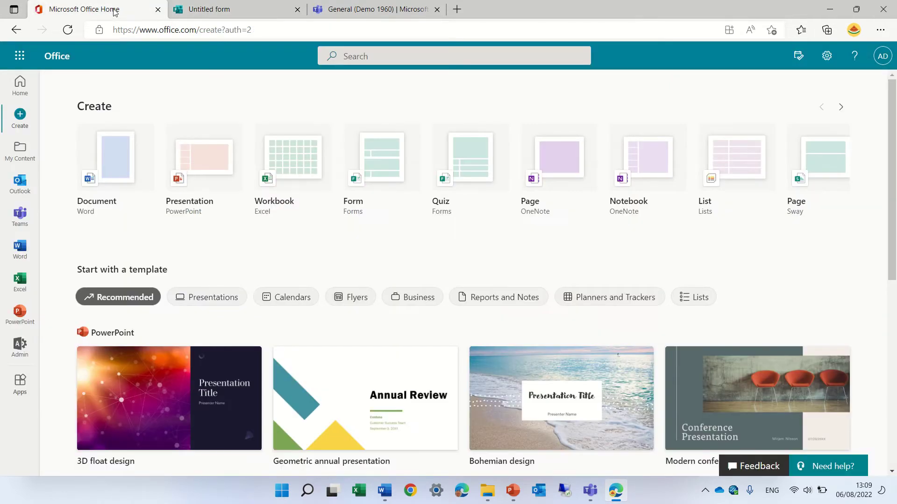
{"action": "left_click", "coordinate": [26, 58]}
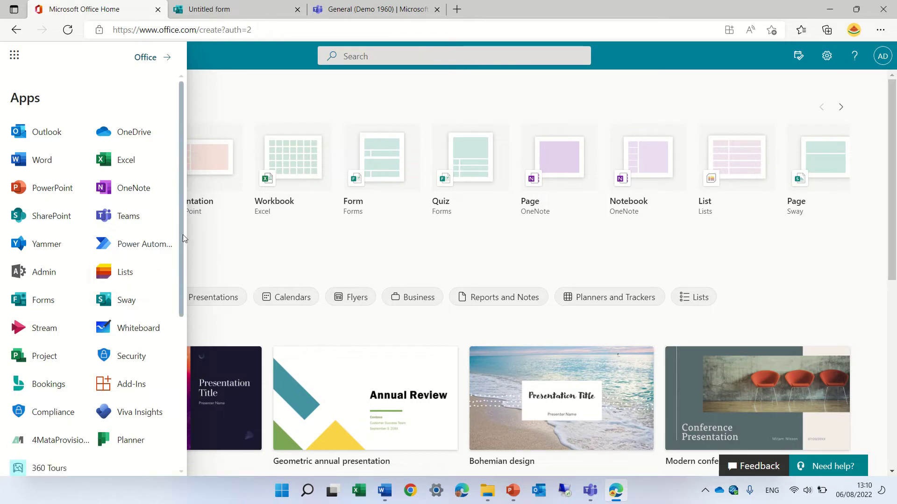
{"action": "left_click_drag", "start_coordinate": [183, 235], "coordinate": [175, 349]}
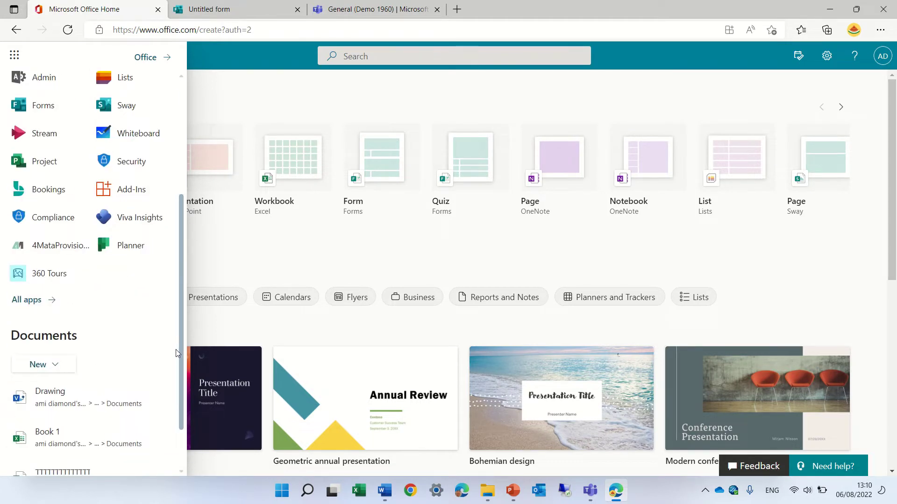
{"action": "left_click", "coordinate": [26, 301]}
{"action": "type", "text": "list"}
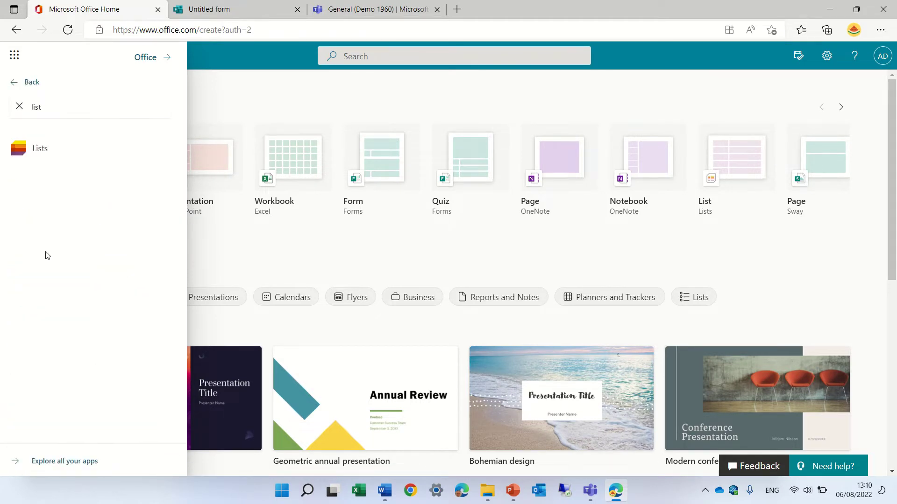
{"action": "left_click", "coordinate": [21, 108]}
{"action": "type", "text": "fomr"}
{"action": "key", "text": "BackSpace"}
{"action": "key", "text": "BackSpace"}
{"action": "type", "text": "rm"}
{"action": "left_click", "coordinate": [20, 109]}
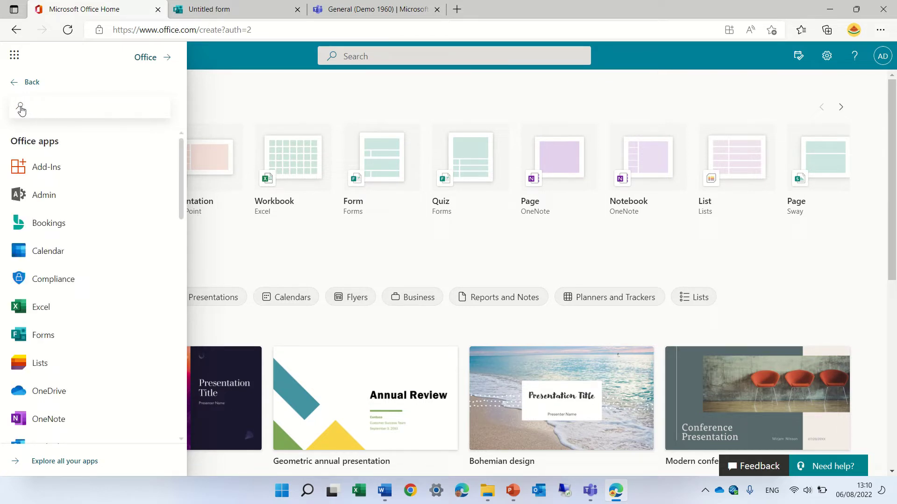
{"action": "left_click", "coordinate": [46, 341]}
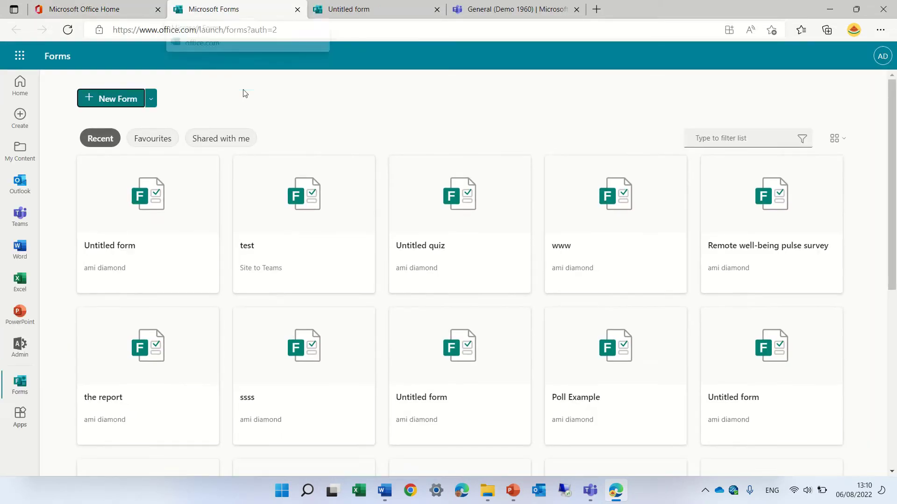
Preview the New Quiz option under New Form, then return to the Office Create page.
{"action": "left_click", "coordinate": [151, 98]}
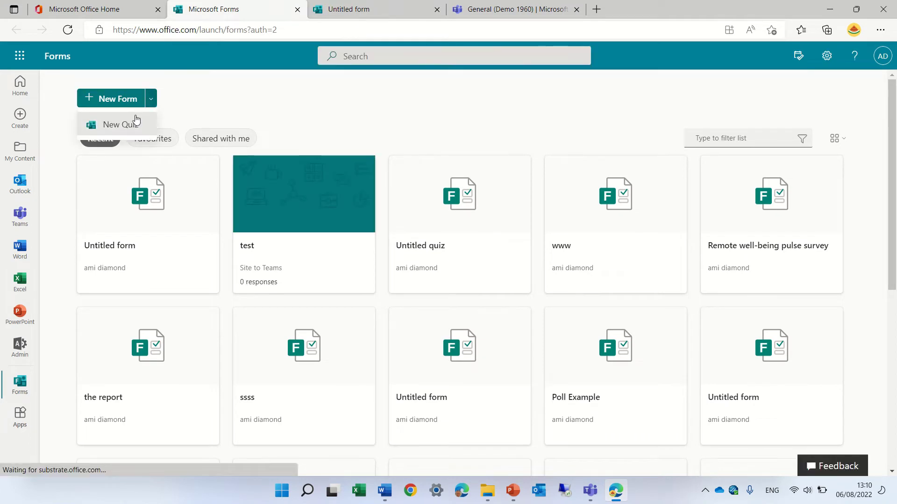
{"action": "left_click", "coordinate": [248, 101]}
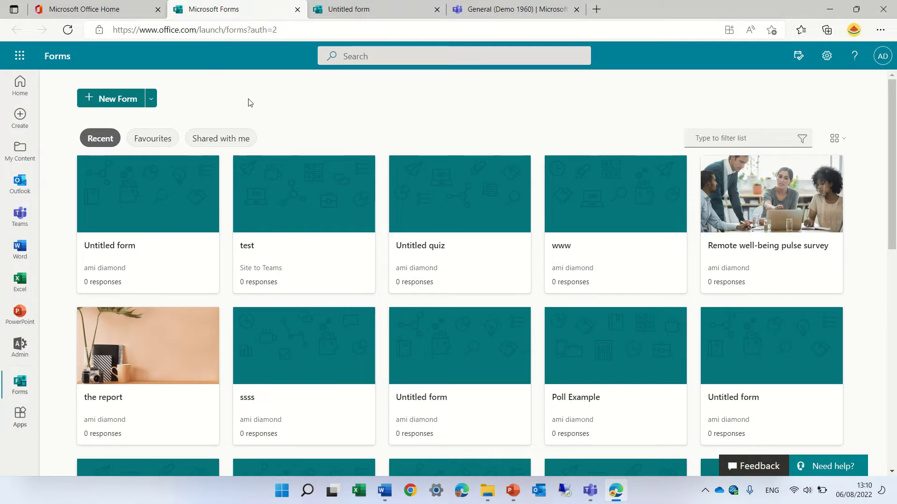
{"action": "left_click", "coordinate": [104, 9]}
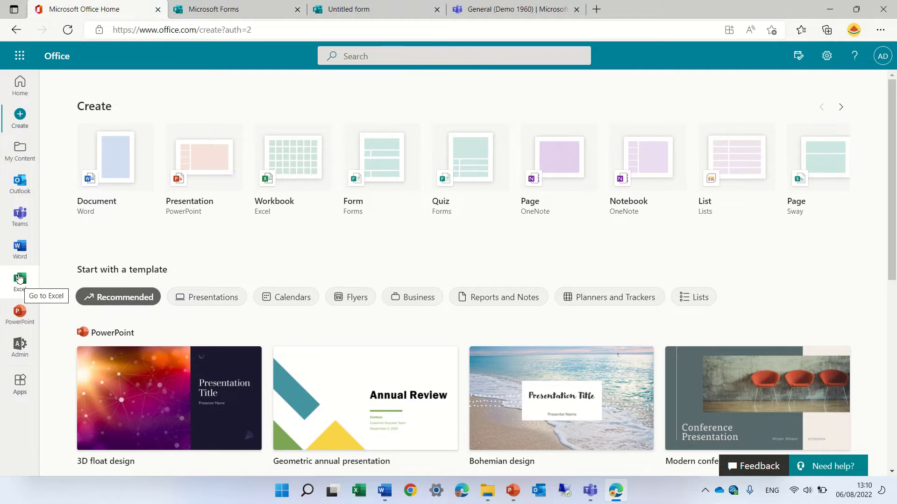
Launch Excel from the app launcher and create the blank workbook Book 2.xlsx.
{"action": "left_click", "coordinate": [20, 57]}
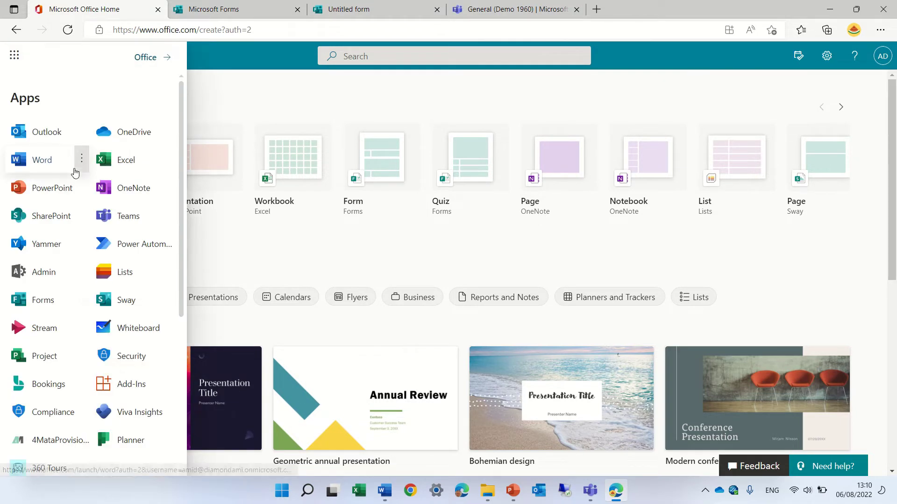
{"action": "left_click", "coordinate": [127, 160]}
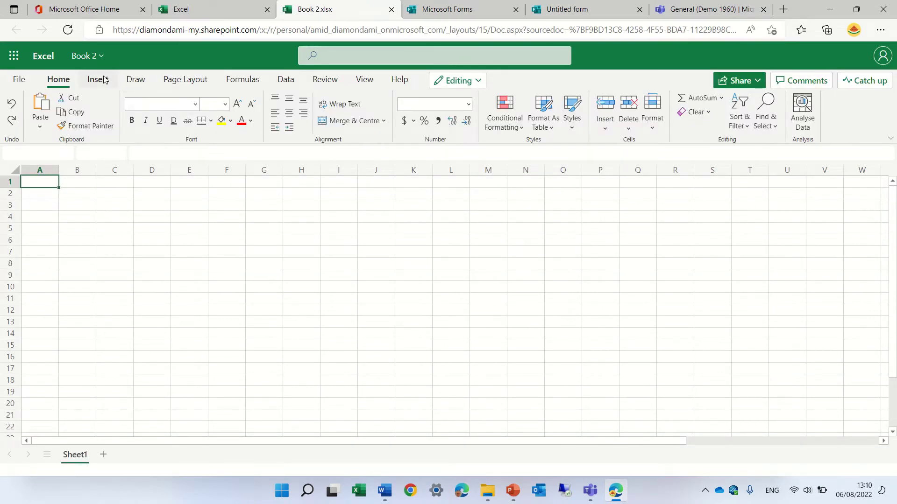
Insert a new form for Book 2 from Excel Online's Insert > Forms menu.
{"action": "left_click", "coordinate": [98, 80]}
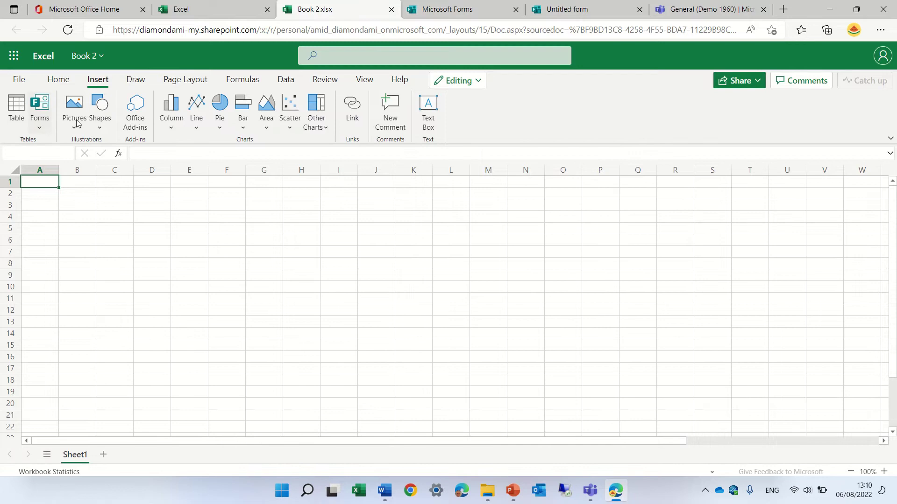
{"action": "left_click", "coordinate": [46, 127]}
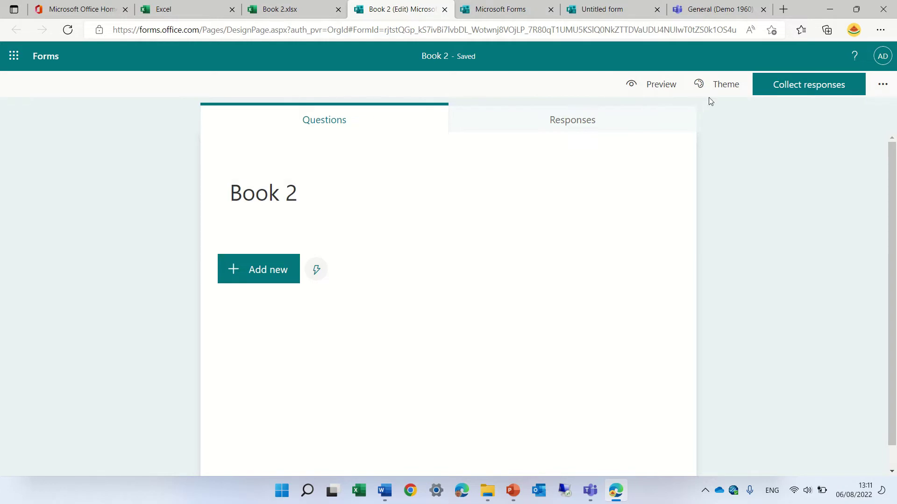
Check the Book 2 form shows 0 responses, dismiss the tip, and return to Office.
{"action": "left_click", "coordinate": [592, 123]}
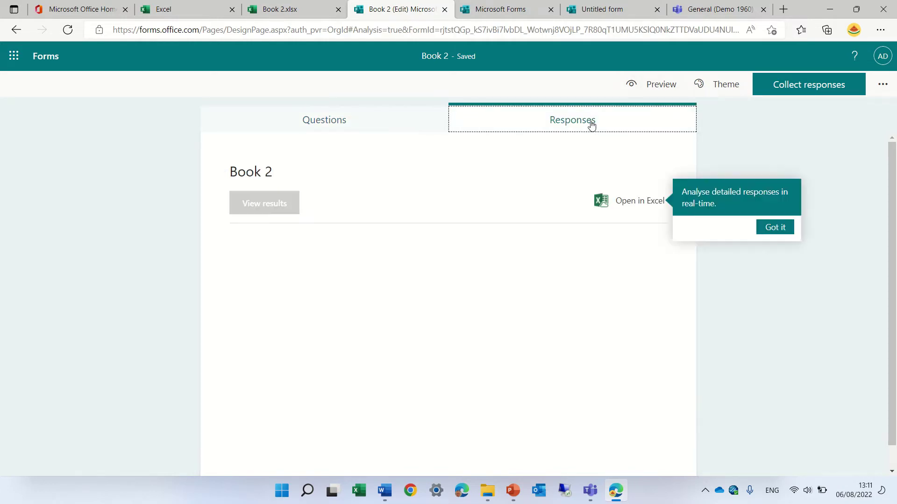
{"action": "left_click", "coordinate": [773, 400]}
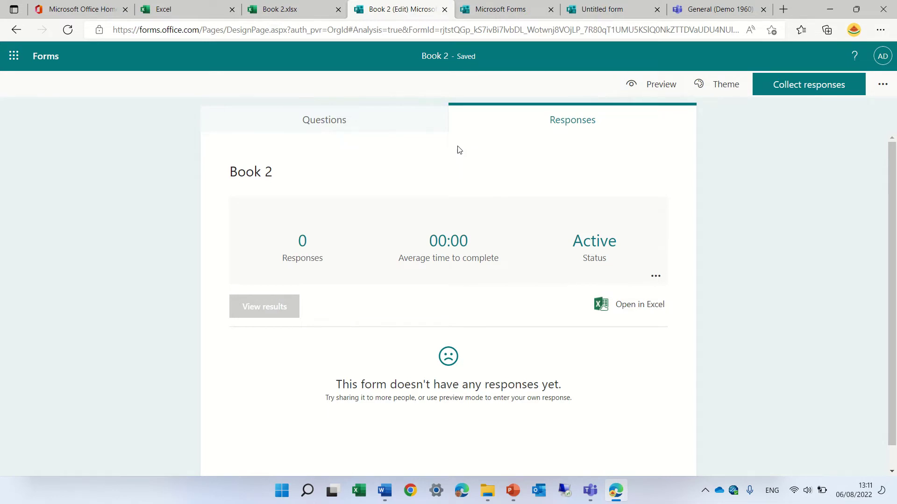
{"action": "left_click", "coordinate": [72, 9]}
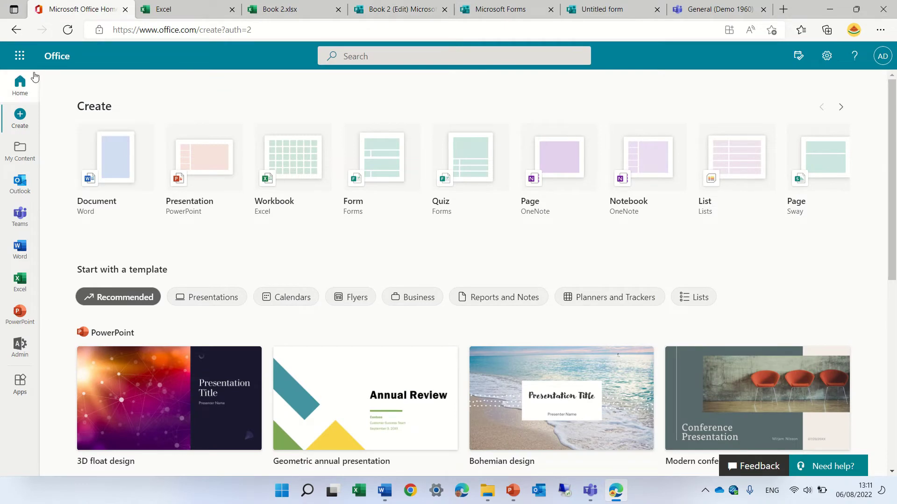
In OneDrive, create a new Forms for Excel file named 'myforms'.
{"action": "left_click", "coordinate": [20, 55]}
{"action": "left_click", "coordinate": [124, 133]}
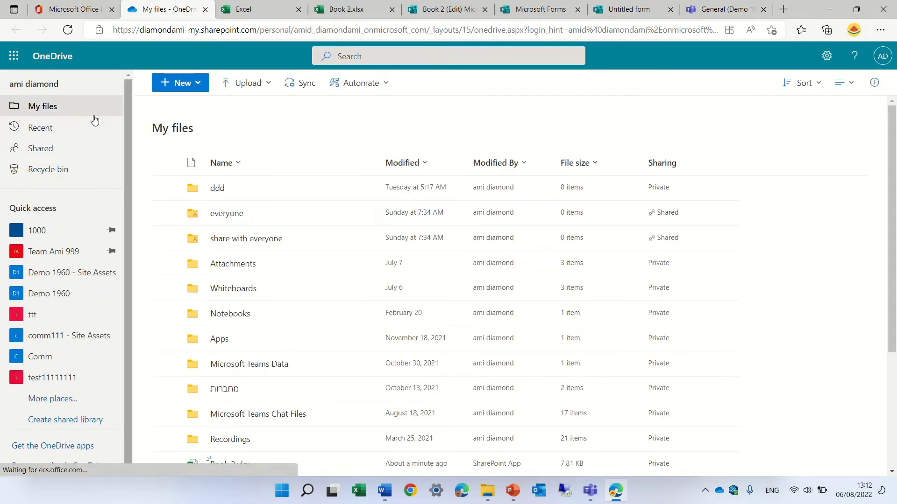
{"action": "left_click", "coordinate": [198, 84]}
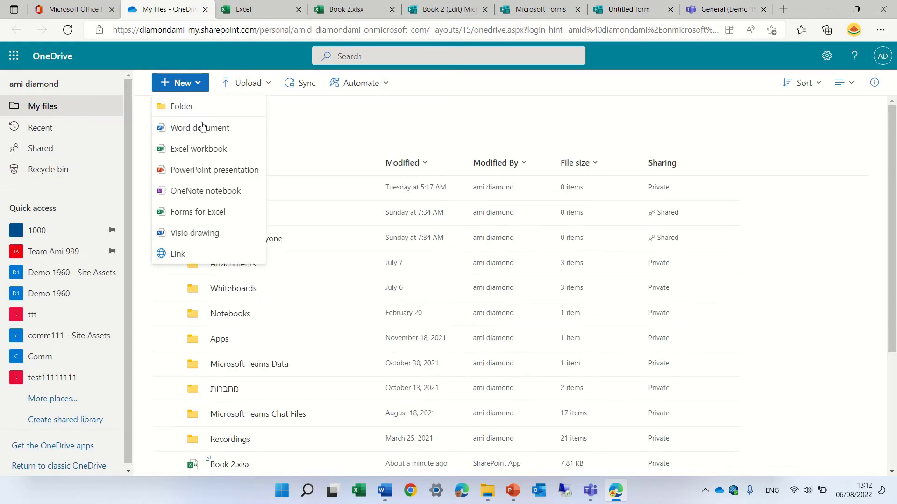
{"action": "left_click", "coordinate": [243, 223]}
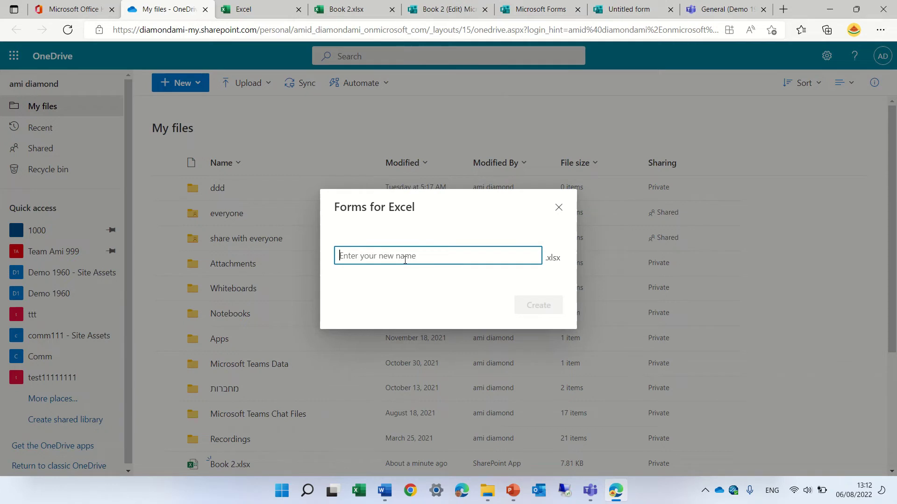
{"action": "type", "text": "my"}
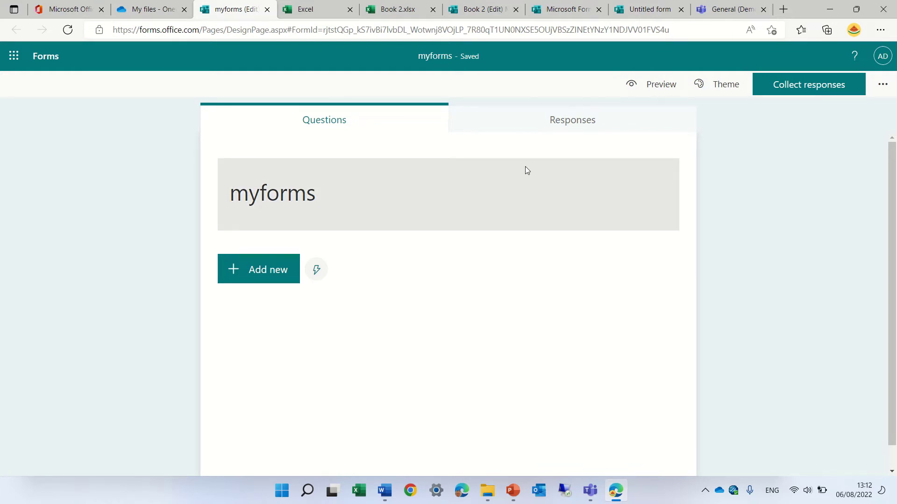
Verify myforms.xlsx (5.58 KB) is listed in My files, then open the Office app launcher.
{"action": "left_click", "coordinate": [147, 10]}
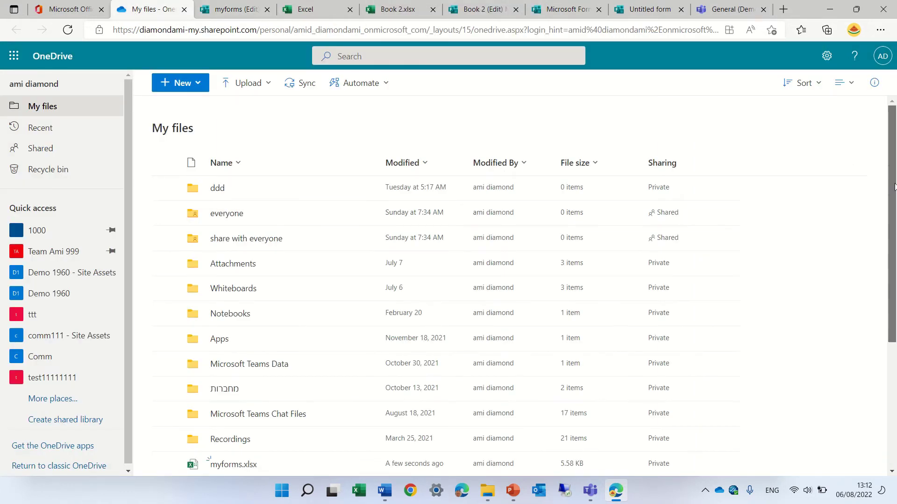
{"action": "left_click_drag", "start_coordinate": [890, 159], "coordinate": [890, 310]}
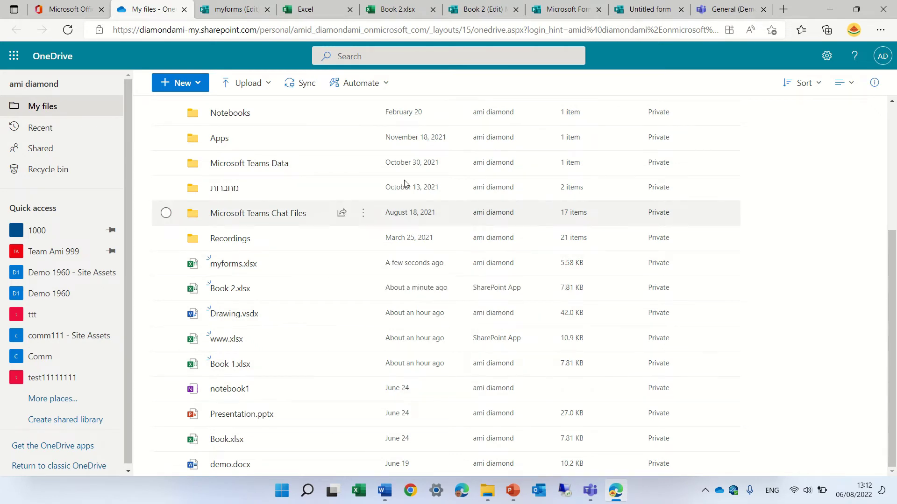
{"action": "left_click", "coordinate": [83, 14]}
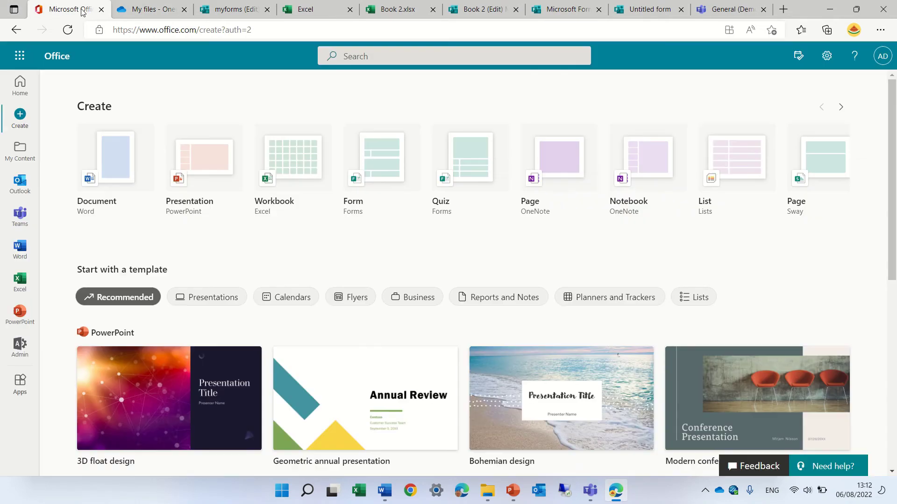
{"action": "left_click", "coordinate": [20, 55]}
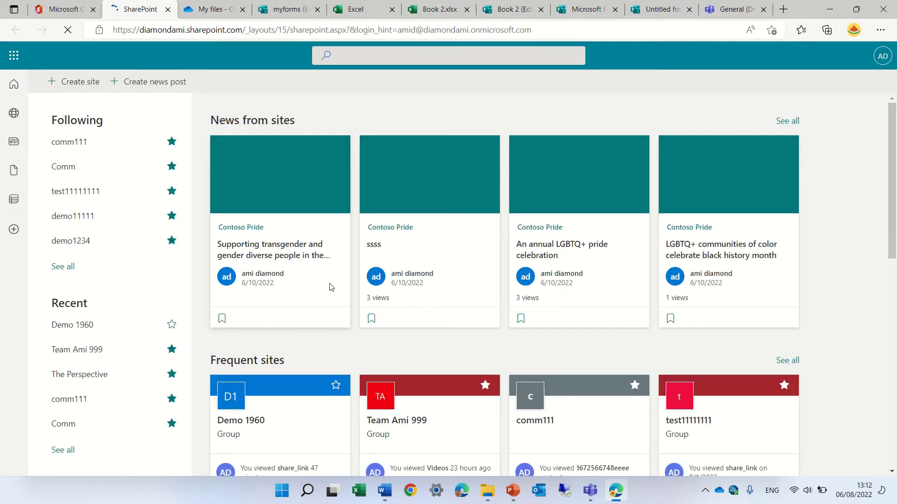
Go to the Demo 1960 site and show its Documents library with channel A and demo1.docx.
{"action": "left_click", "coordinate": [226, 422]}
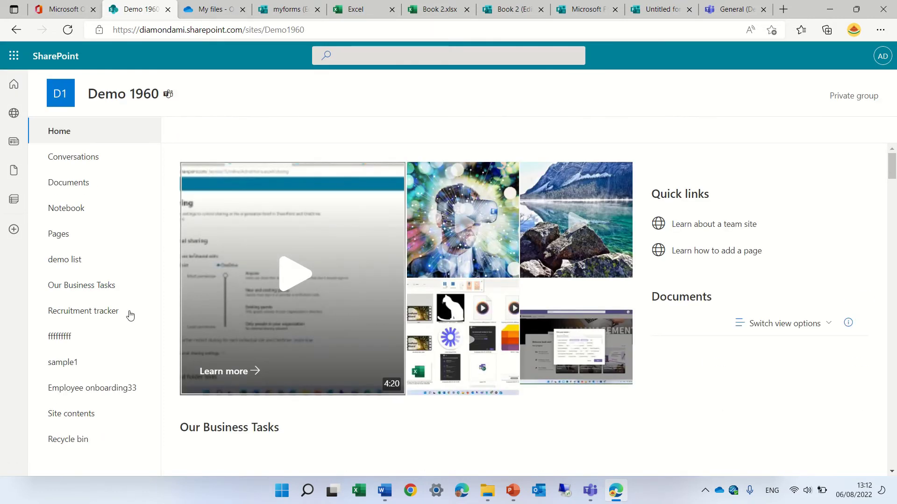
{"action": "left_click", "coordinate": [72, 189]}
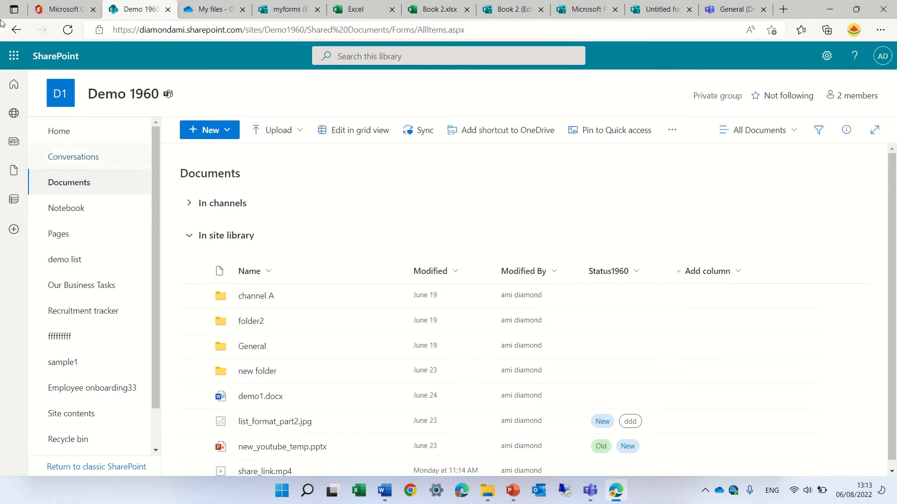
Create a Forms for Excel workbook named 'excel' in the Demo 1960 library, then close the form tab.
{"action": "left_click", "coordinate": [211, 130]}
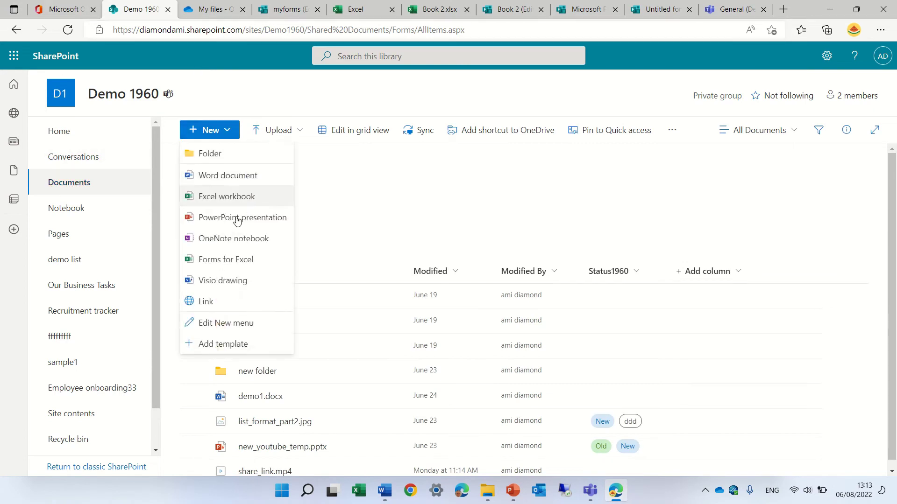
{"action": "left_click", "coordinate": [247, 262]}
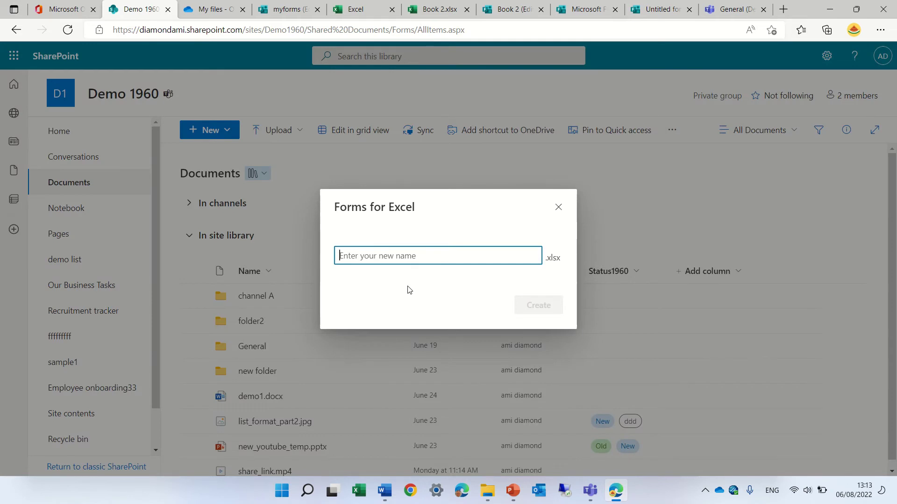
{"action": "type", "text": "exc"}
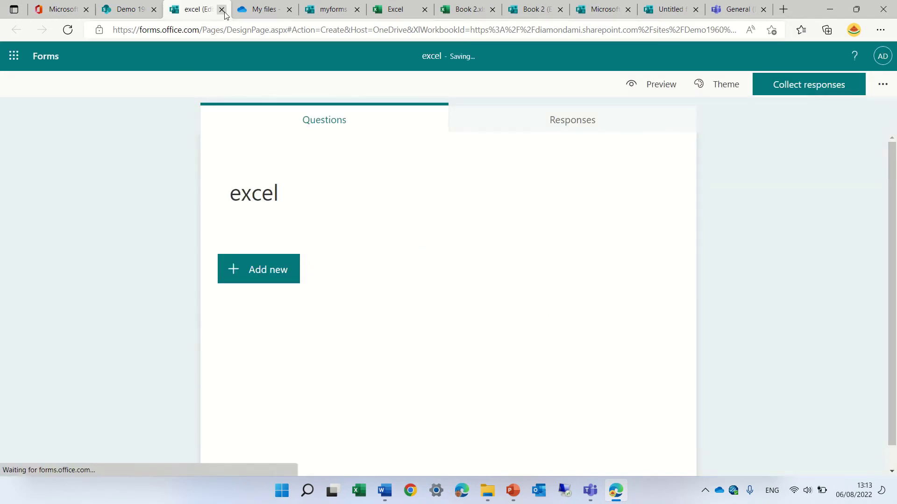
{"action": "left_click", "coordinate": [222, 9]}
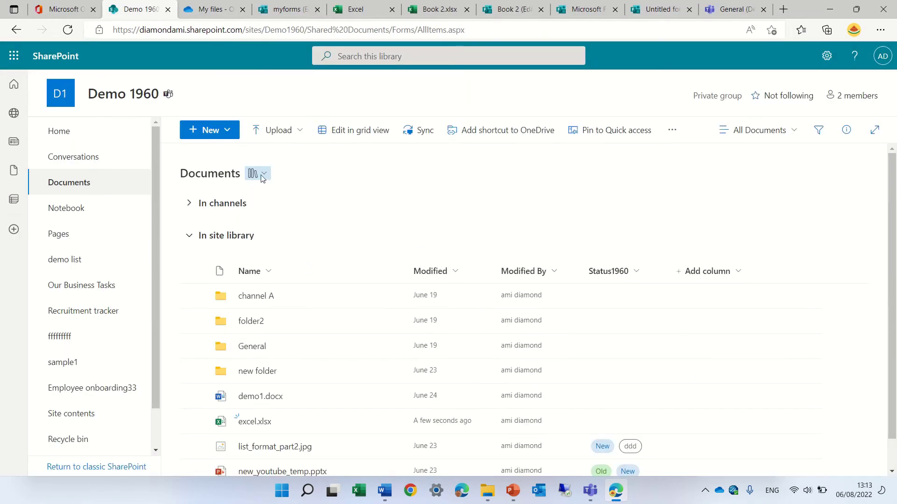
Re-check Forms for Excel in the library's New menu options, save, and confirm it is still offered.
{"action": "left_click", "coordinate": [228, 132]}
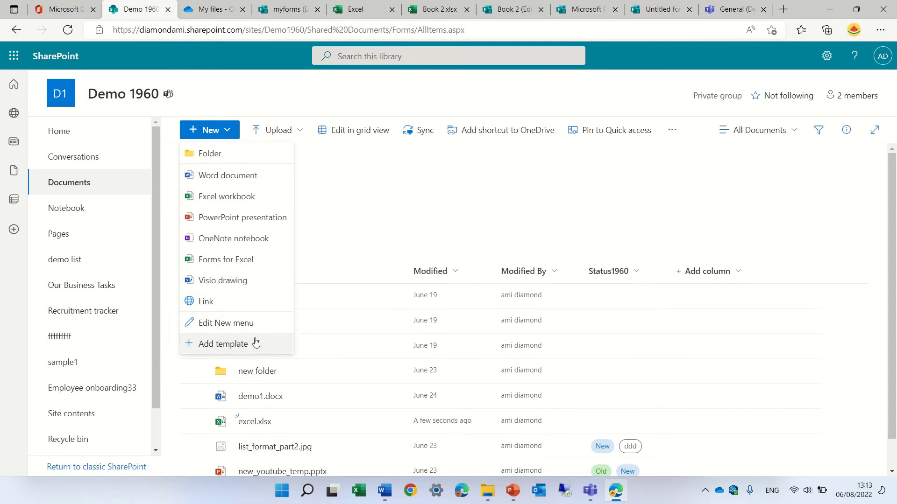
{"action": "left_click", "coordinate": [270, 326]}
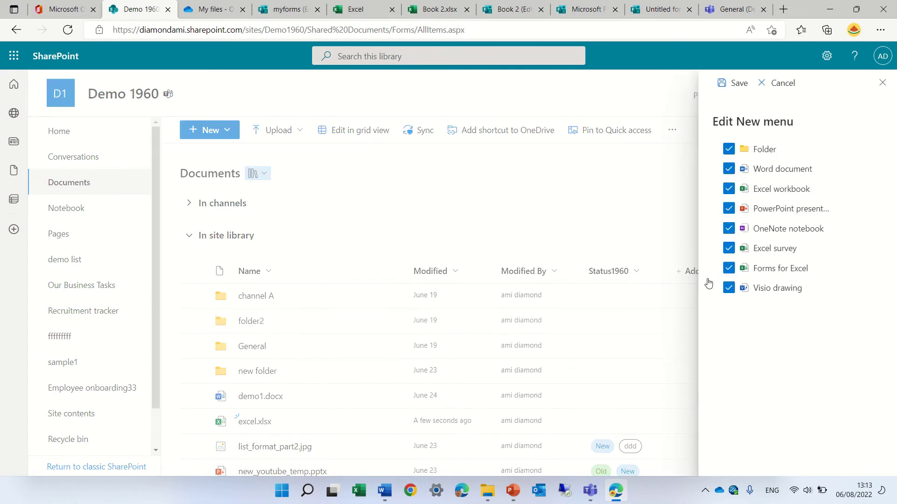
{"action": "left_click", "coordinate": [729, 269]}
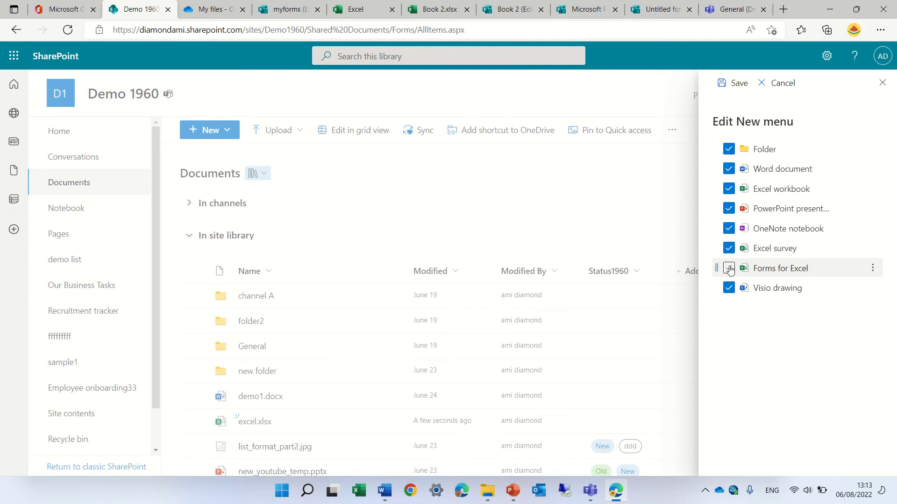
{"action": "left_click", "coordinate": [728, 270]}
{"action": "left_click", "coordinate": [727, 84]}
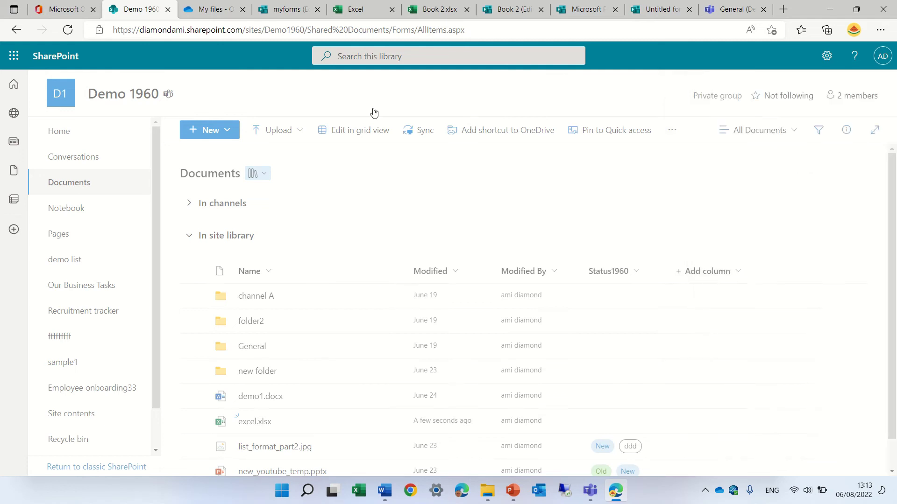
{"action": "left_click", "coordinate": [216, 130]}
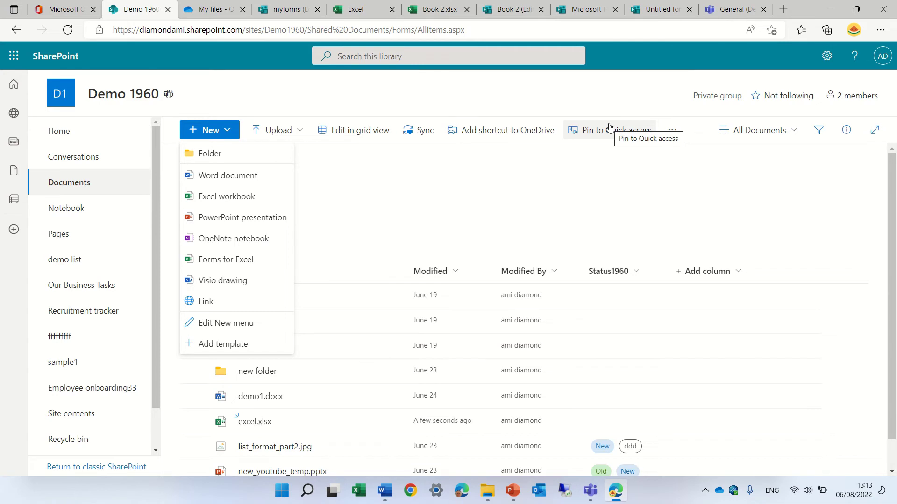
Switch to Microsoft Teams and go to the Demo 1960 team's HR channel.
{"action": "left_click", "coordinate": [14, 56]}
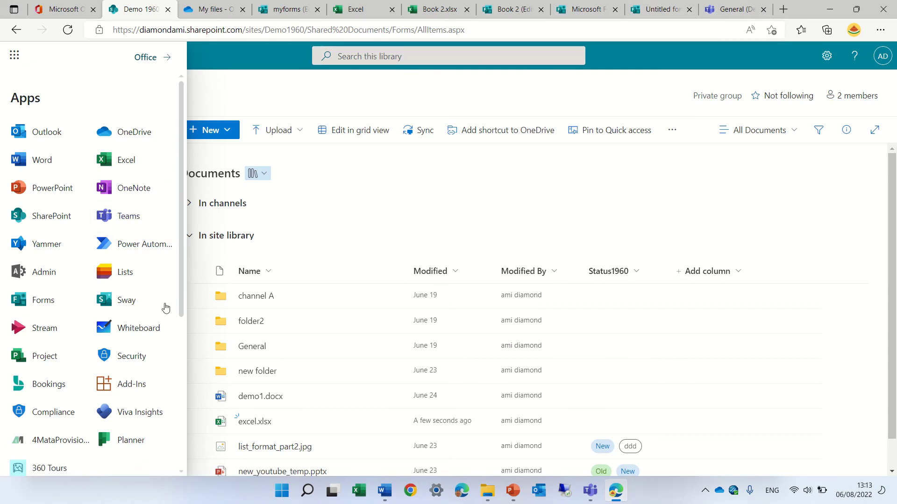
{"action": "left_click", "coordinate": [727, 10]}
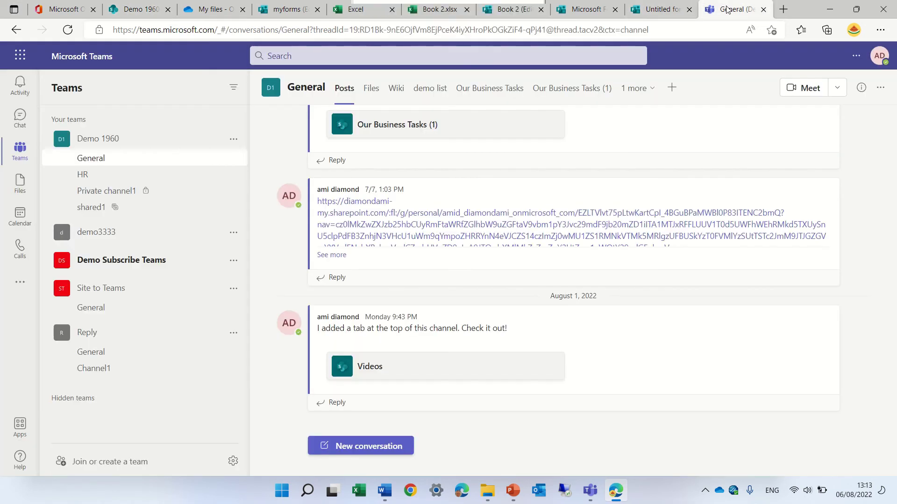
{"action": "left_click", "coordinate": [83, 173]}
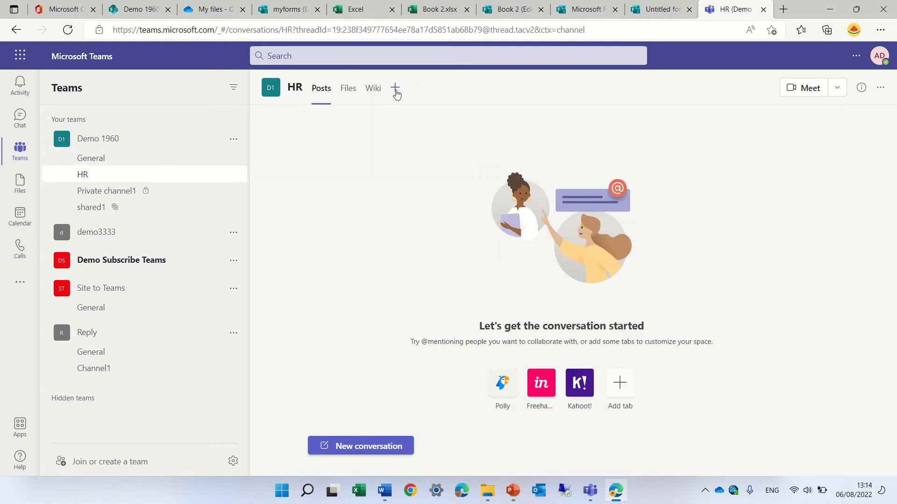
Add a tab to the HR channel, searching 'fo' and picking the Forms app.
{"action": "left_click", "coordinate": [395, 89]}
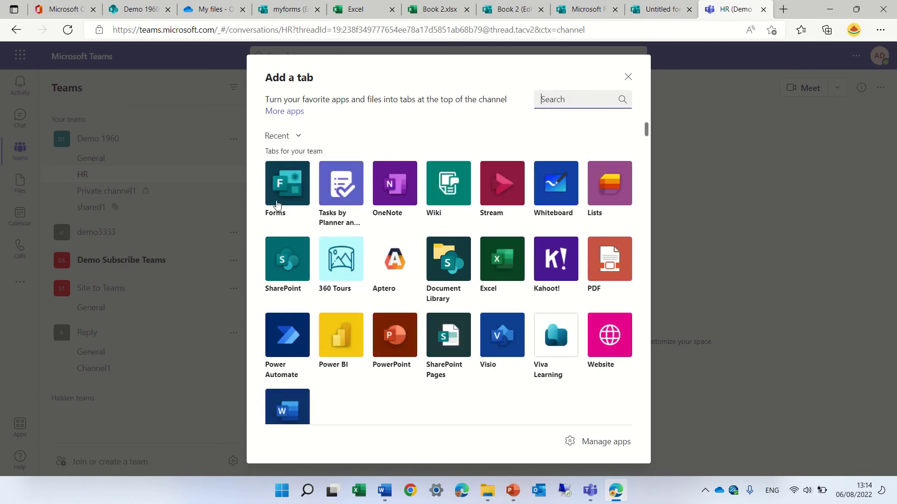
{"action": "left_click", "coordinate": [559, 102]}
{"action": "type", "text": "from"}
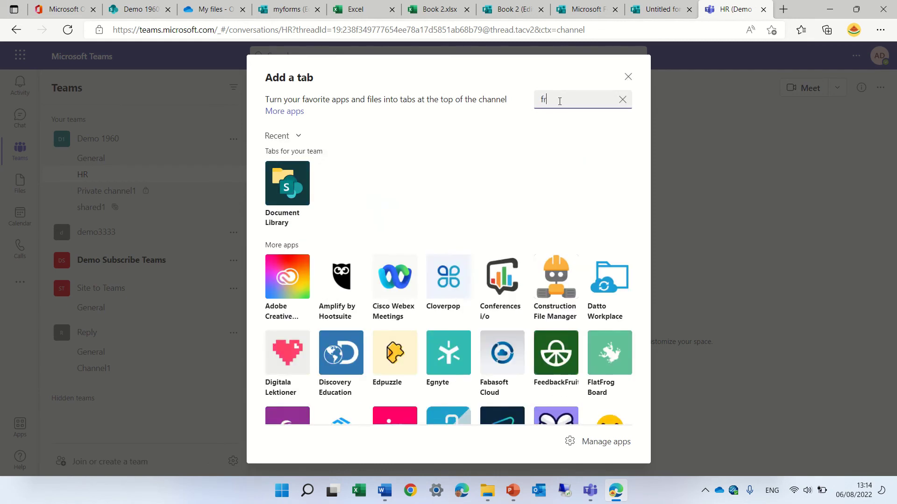
{"action": "key", "text": "BackSpace"}
{"action": "key", "text": "BackSpace"}
{"action": "key", "text": "BackSpace"}
{"action": "type", "text": "o"}
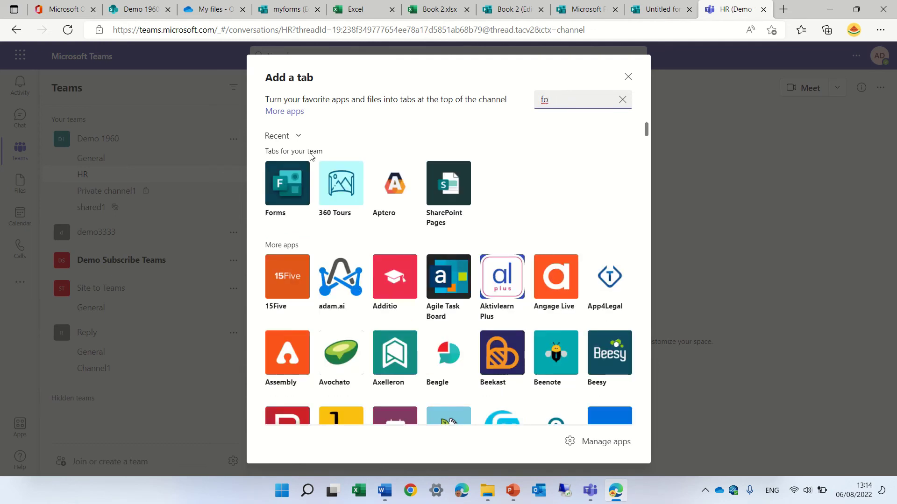
{"action": "left_click", "coordinate": [287, 183]}
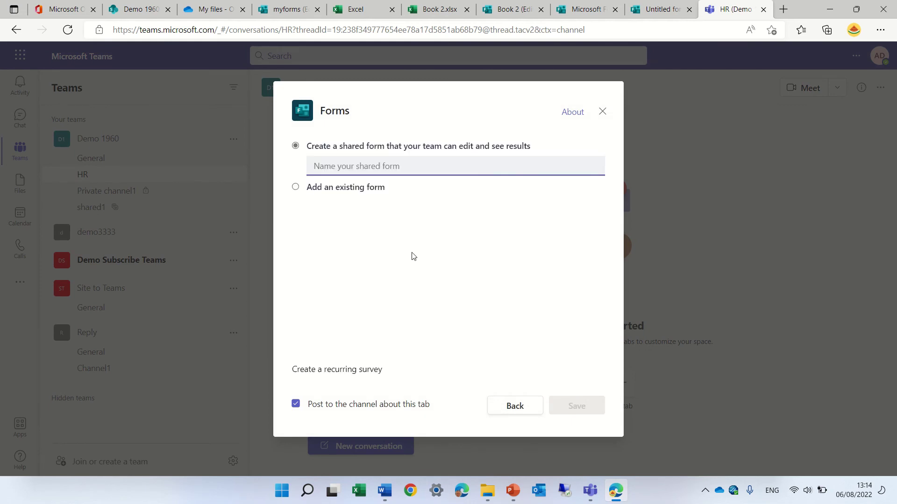
Choose to create a shared form named 'test1' and save it as the channel's Forms tab.
{"action": "left_click", "coordinate": [295, 187]}
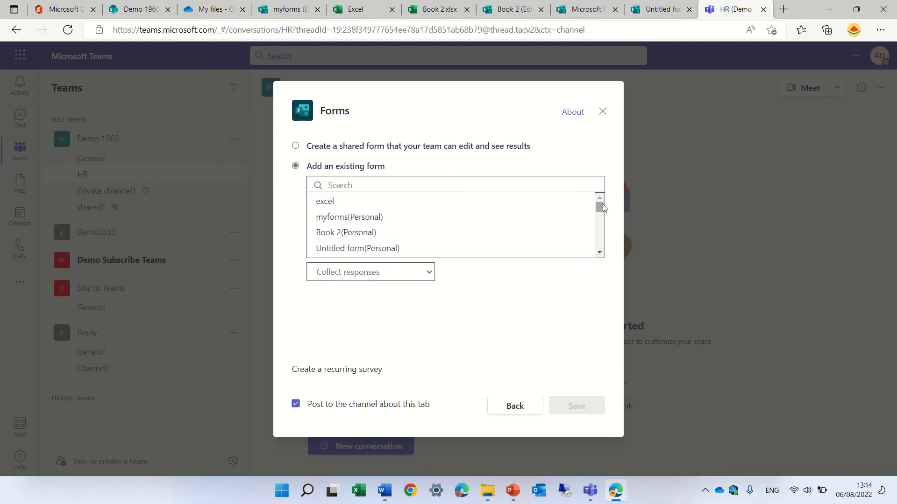
{"action": "mouse_move", "coordinate": [600, 206]}
{"action": "left_mouse_down"}
{"action": "mouse_move", "coordinate": [601, 235]}
{"action": "mouse_move", "coordinate": [601, 201]}
{"action": "left_mouse_up"}
{"action": "left_click", "coordinate": [296, 148]}
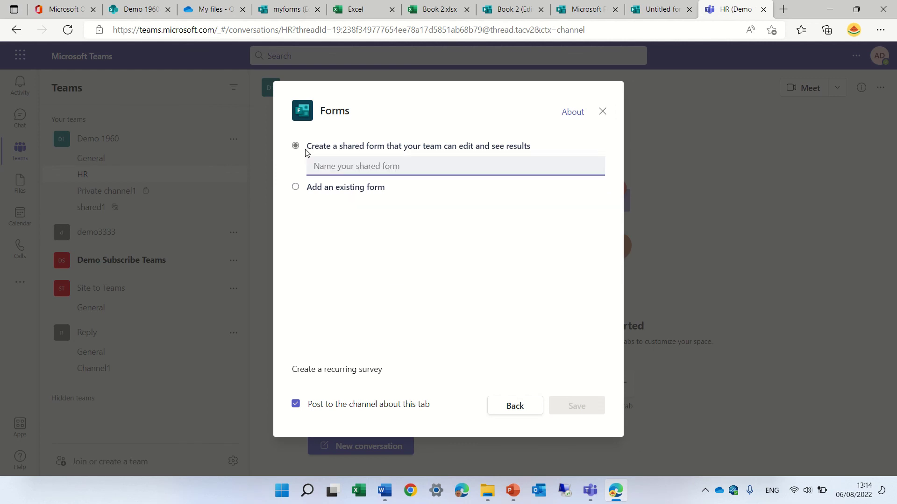
{"action": "left_click", "coordinate": [353, 166]}
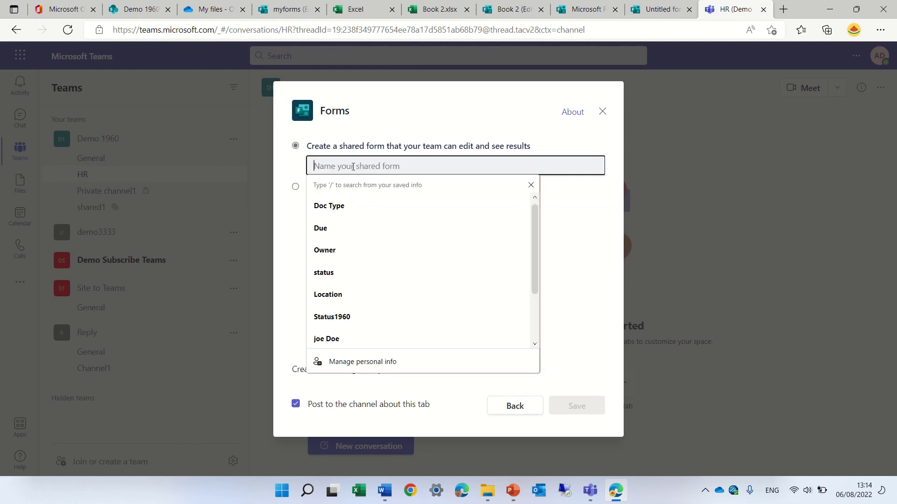
{"action": "type", "text": "test1"}
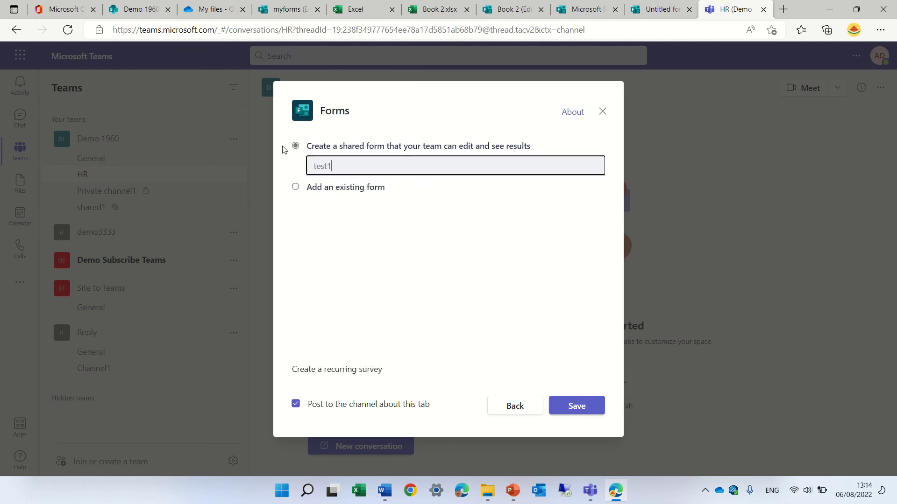
{"action": "left_click", "coordinate": [593, 410]}
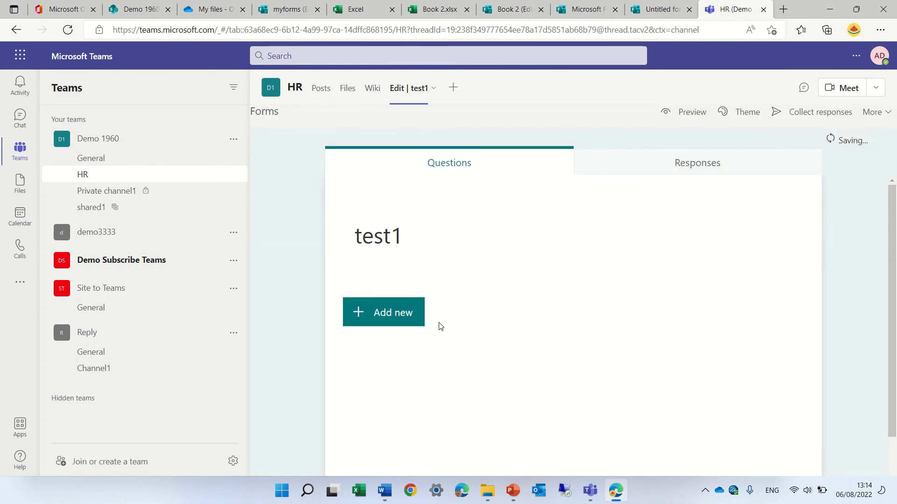
{"action": "left_click", "coordinate": [403, 255]}
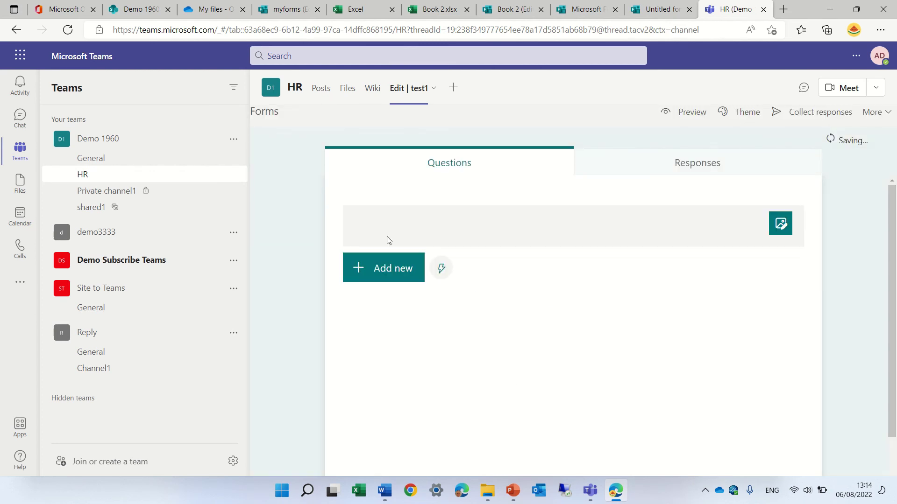
{"action": "left_click", "coordinate": [385, 300]}
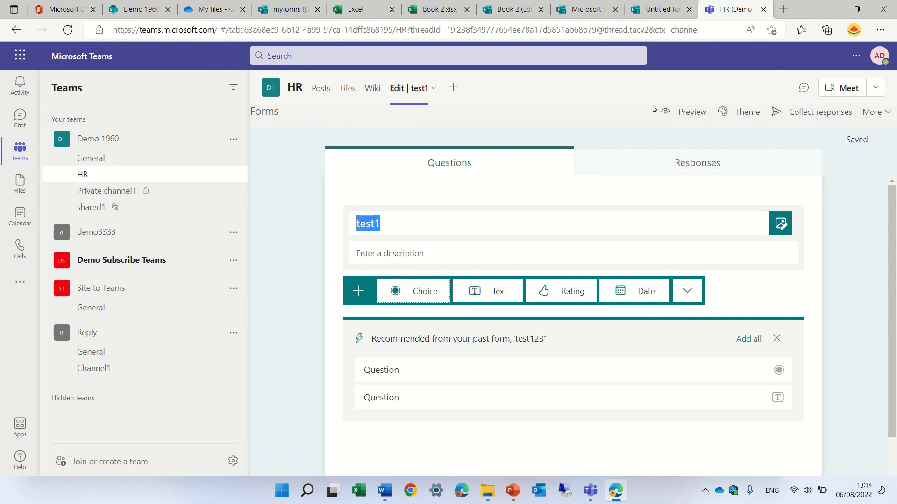
{"action": "left_click", "coordinate": [881, 117]}
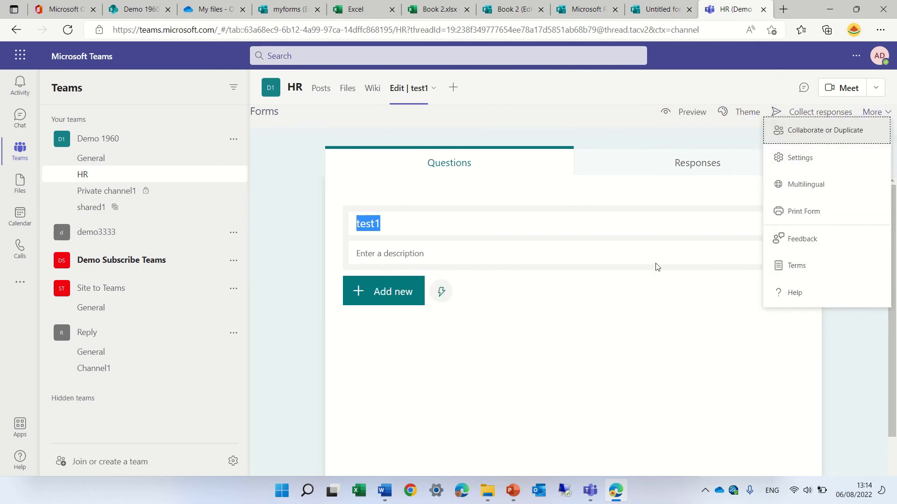
{"action": "left_click", "coordinate": [630, 375]}
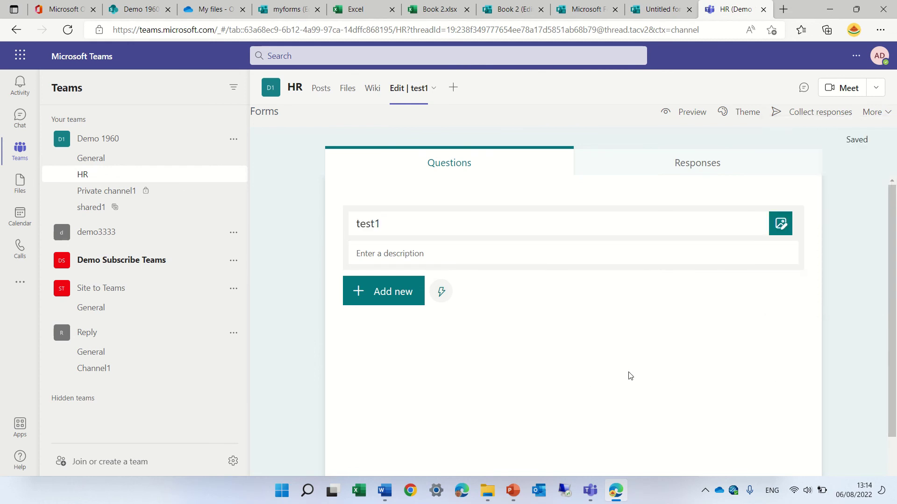